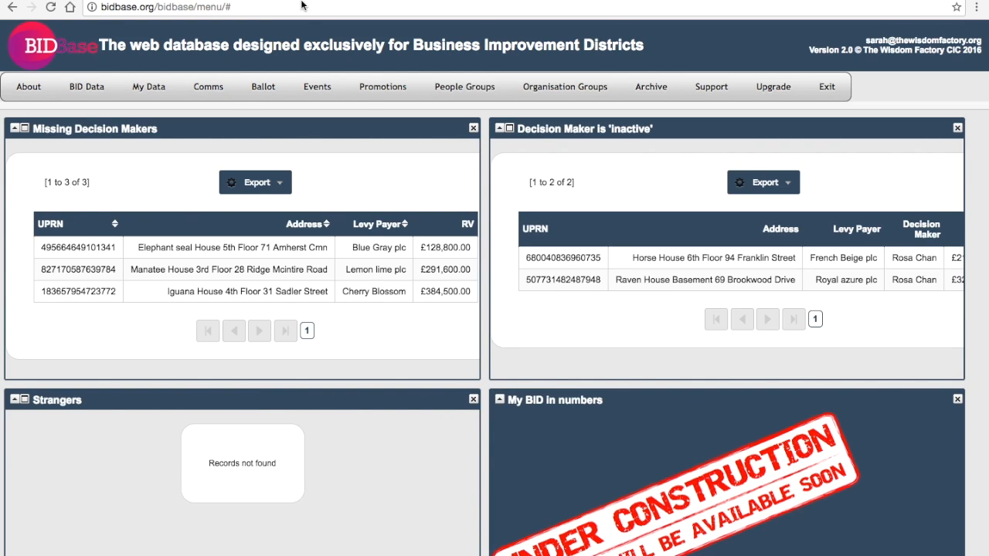
Step: Open the My Data menu to show Addresses, People, Organisations and Hereditaments
{"action": "left_click", "coordinate": [146, 89]}
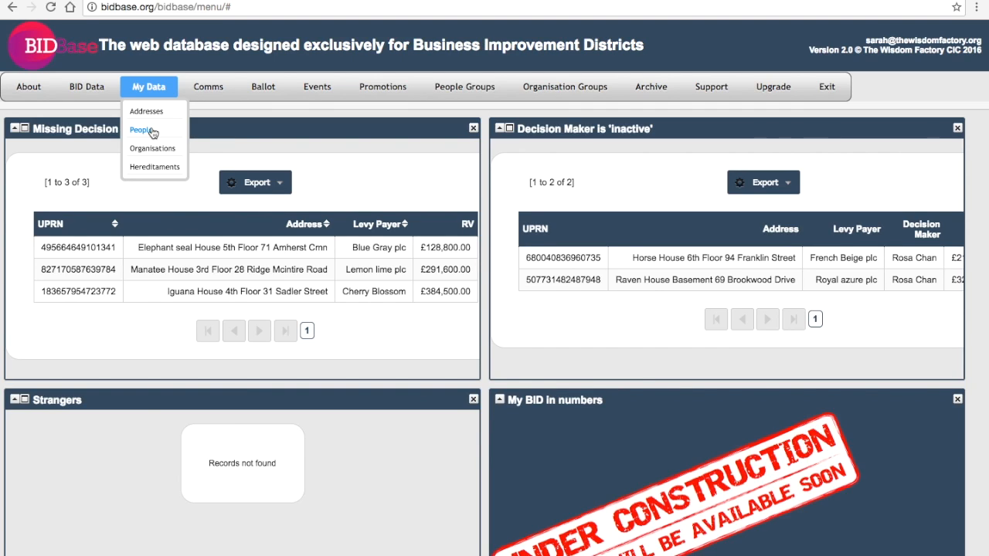
Step: Go to the Organisations list and start a new blank organisation record
{"action": "left_click", "coordinate": [154, 151]}
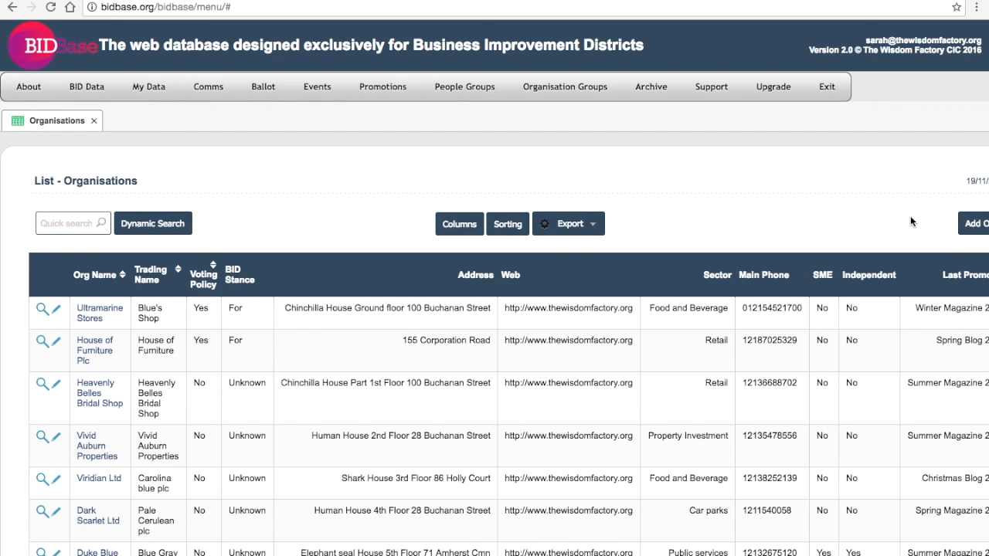
{"action": "left_click", "coordinate": [970, 225]}
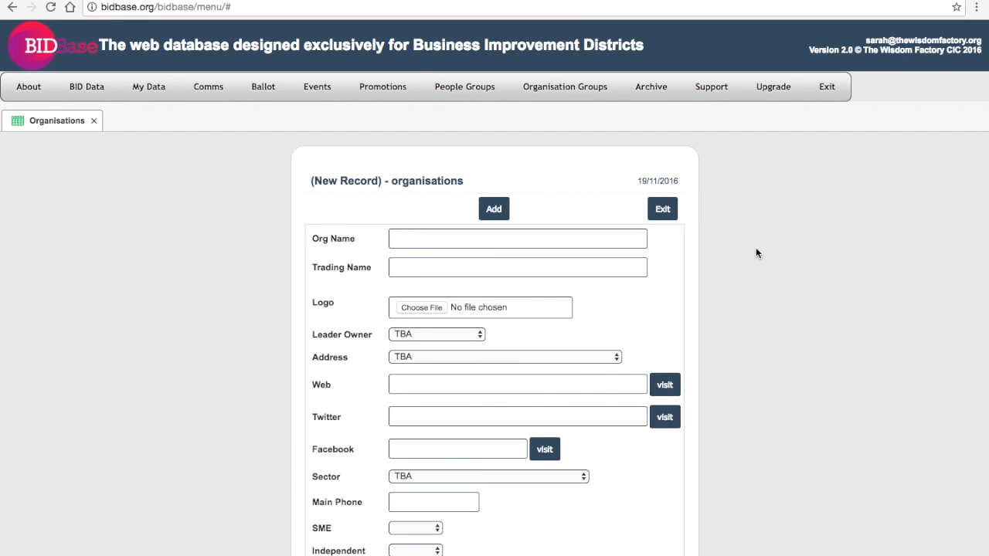
Step: Enter Org Name 'SM Marketing UK Ltd' and Trading Name 'Small Pigeon', fixing the typo
{"action": "left_click", "coordinate": [619, 239]}
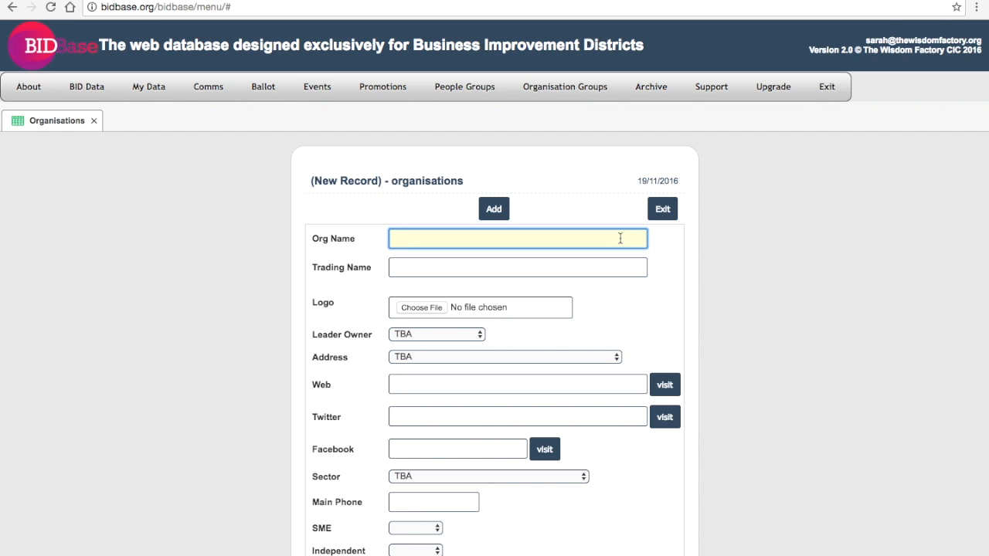
{"action": "type", "text": "SM Marketing UK Ltd"}
{"action": "key", "text": "Tab"}
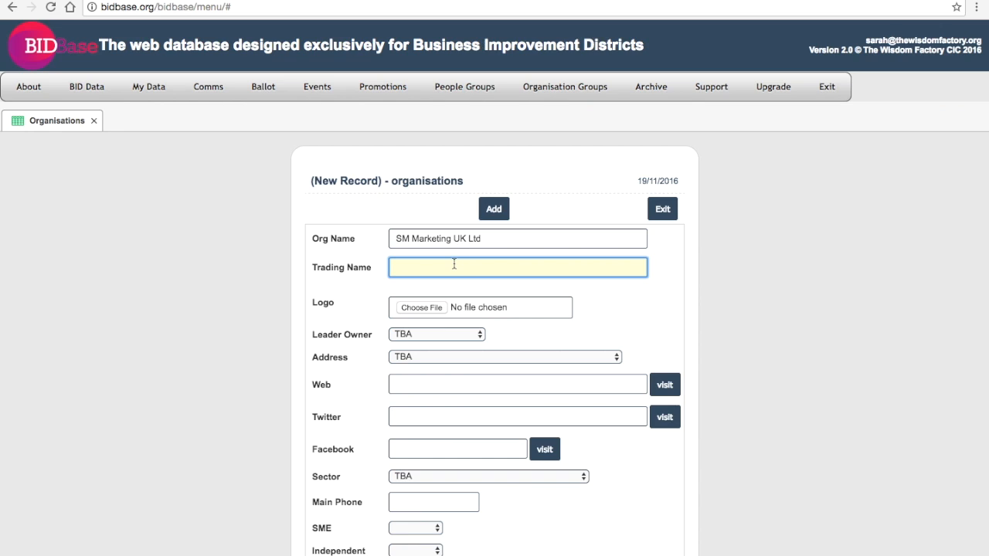
{"action": "type", "text": "Small Pigon"}
{"action": "key", "text": "BackSpace"}
{"action": "type", "text": "eon"}
{"action": "key", "text": "Tab"}
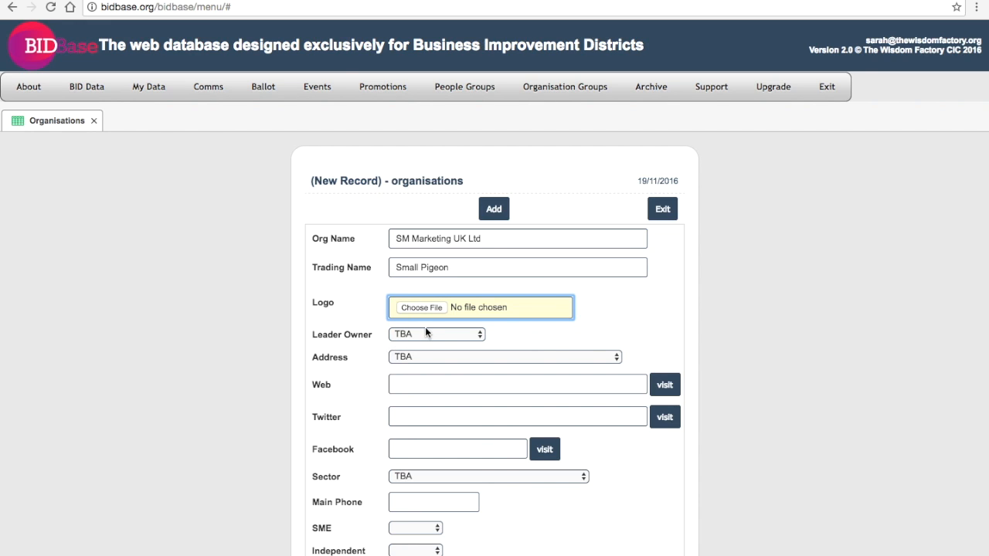
{"action": "left_click", "coordinate": [403, 338]}
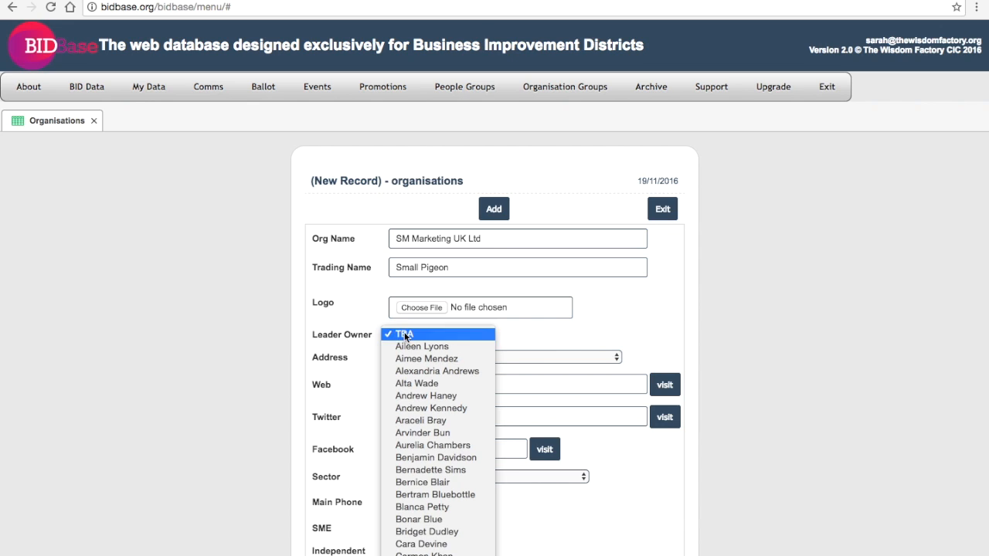
{"action": "left_click", "coordinate": [372, 333]}
{"action": "scroll", "coordinate": [371, 335], "scroll_direction": "down", "scroll_amount": 5}
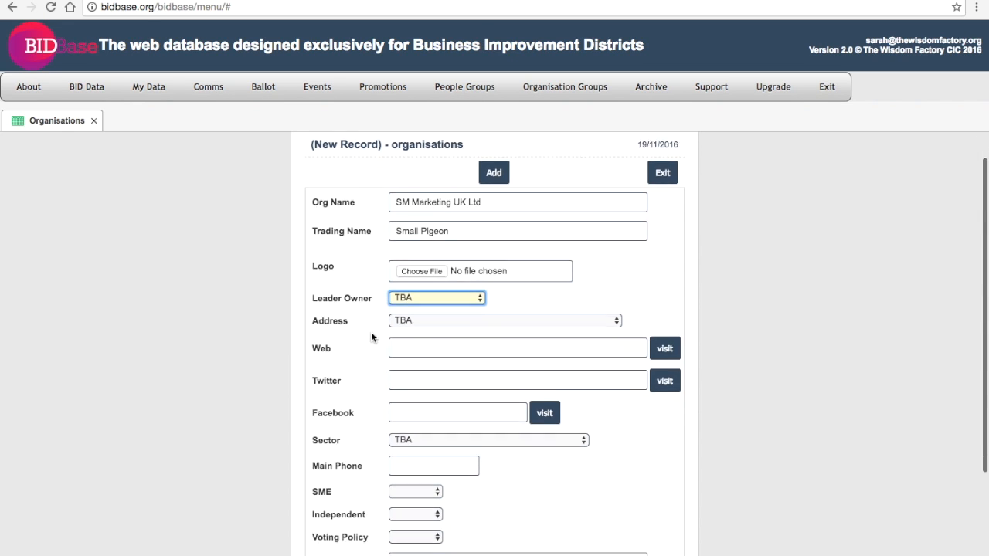
{"action": "left_click", "coordinate": [407, 176]}
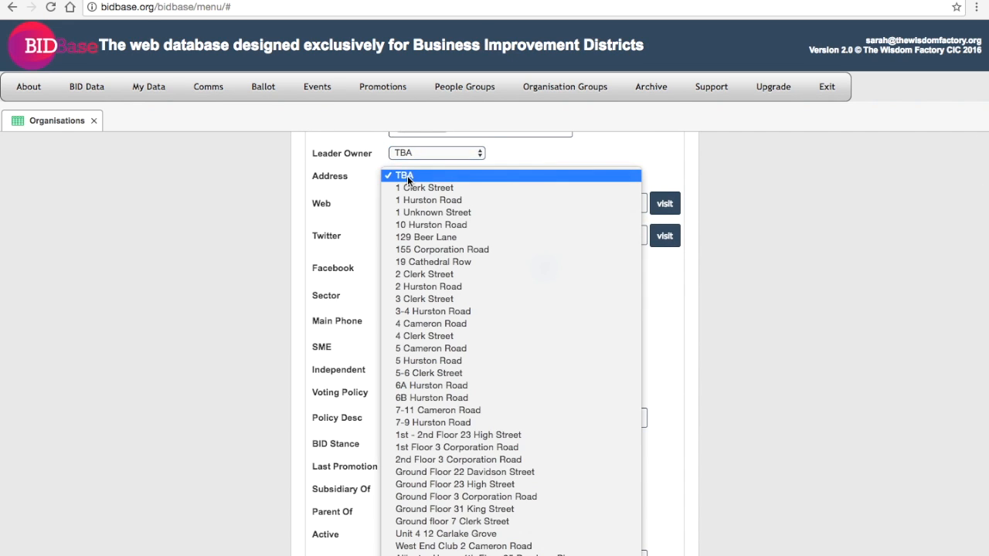
{"action": "scroll", "coordinate": [407, 175], "scroll_direction": "down", "scroll_amount": 15}
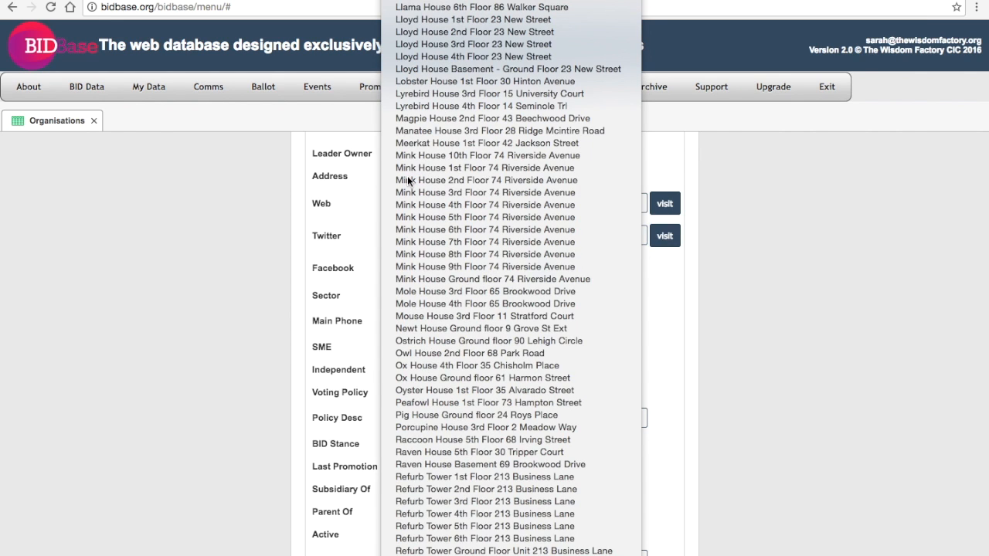
{"action": "scroll", "coordinate": [407, 181], "scroll_direction": "down", "scroll_amount": 1}
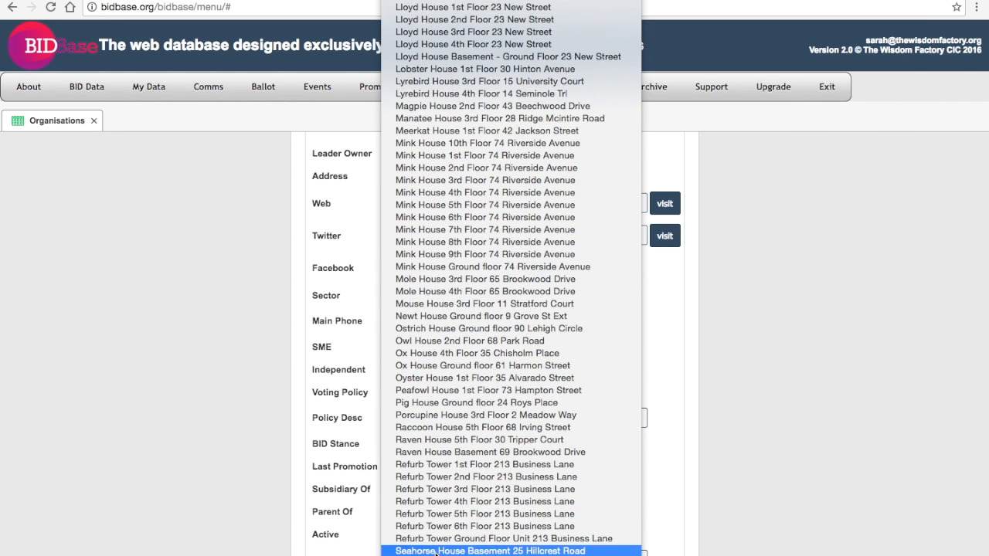
{"action": "key", "text": "Escape"}
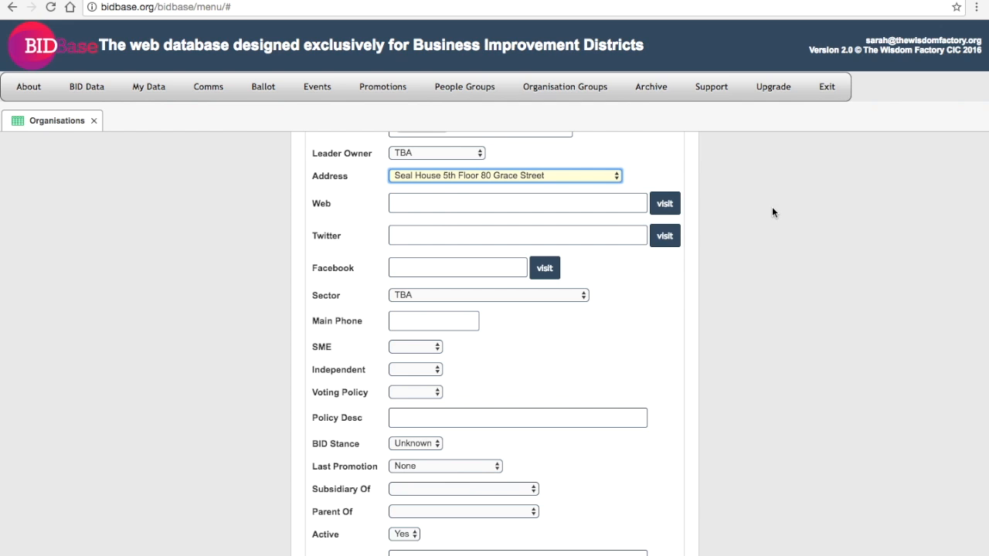
{"action": "scroll", "coordinate": [772, 206], "scroll_direction": "up", "scroll_amount": 3}
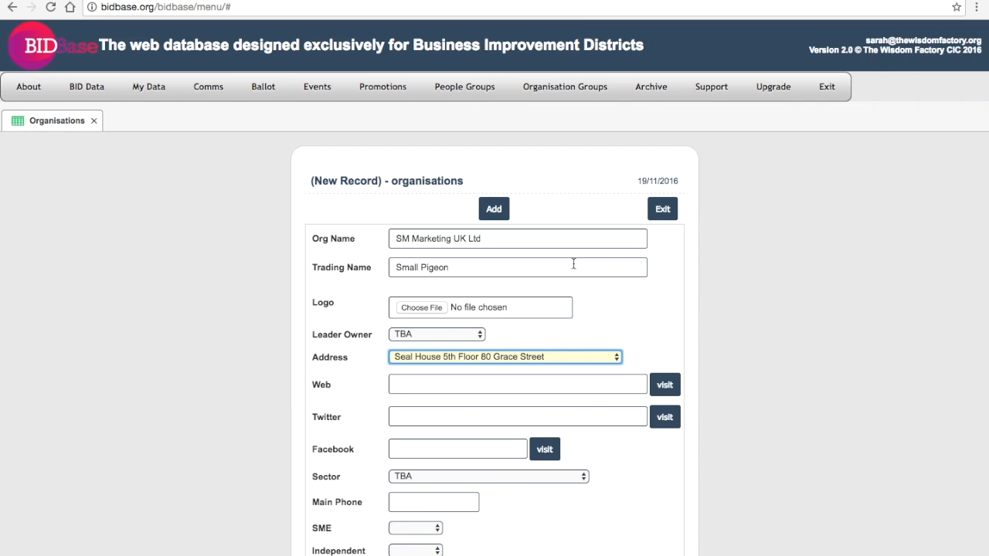
{"action": "left_click", "coordinate": [578, 356]}
{"action": "left_click", "coordinate": [578, 356]}
{"action": "scroll", "coordinate": [655, 346], "scroll_direction": "down", "scroll_amount": 5}
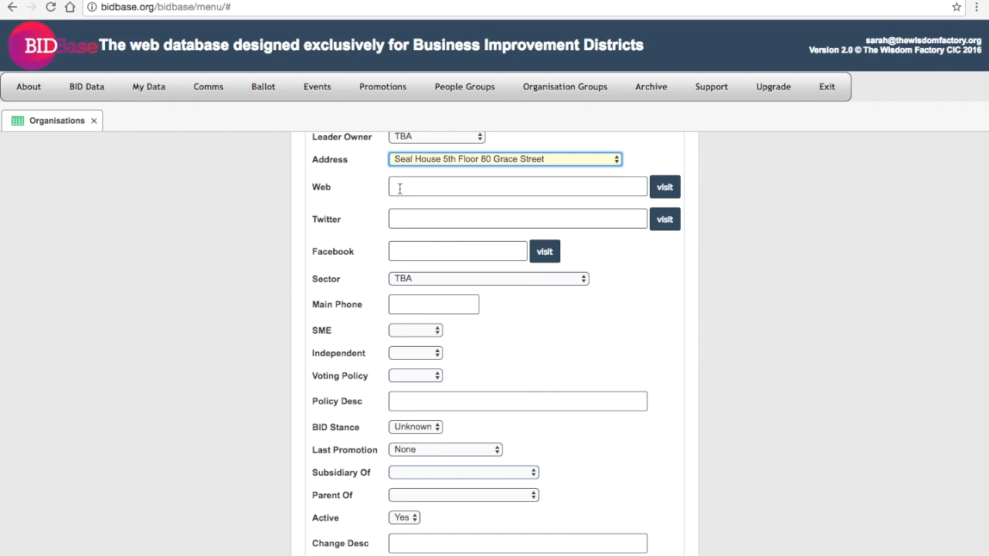
Step: Choose 'Services: Professional, business and technical' from the Sector dropdown
{"action": "left_click", "coordinate": [406, 279]}
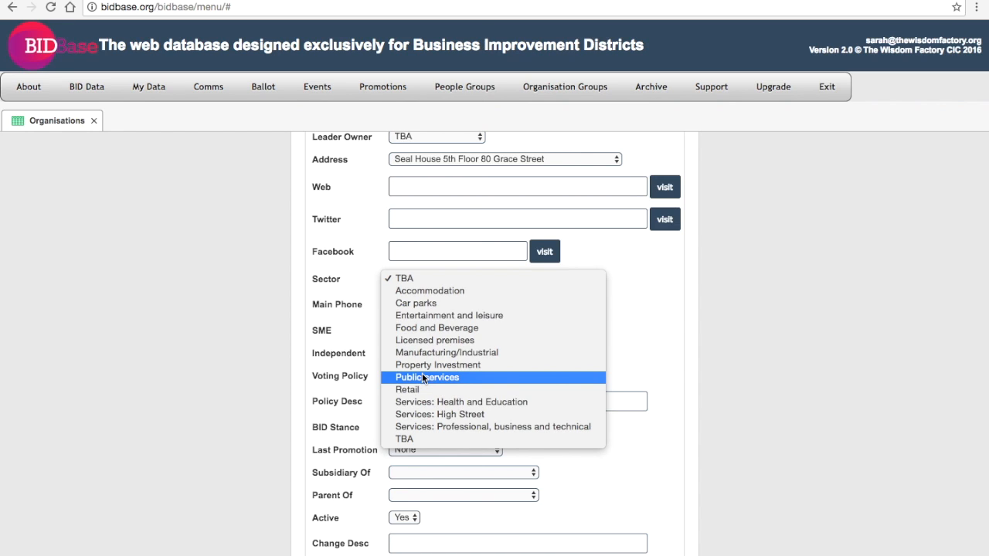
{"action": "left_click", "coordinate": [709, 88]}
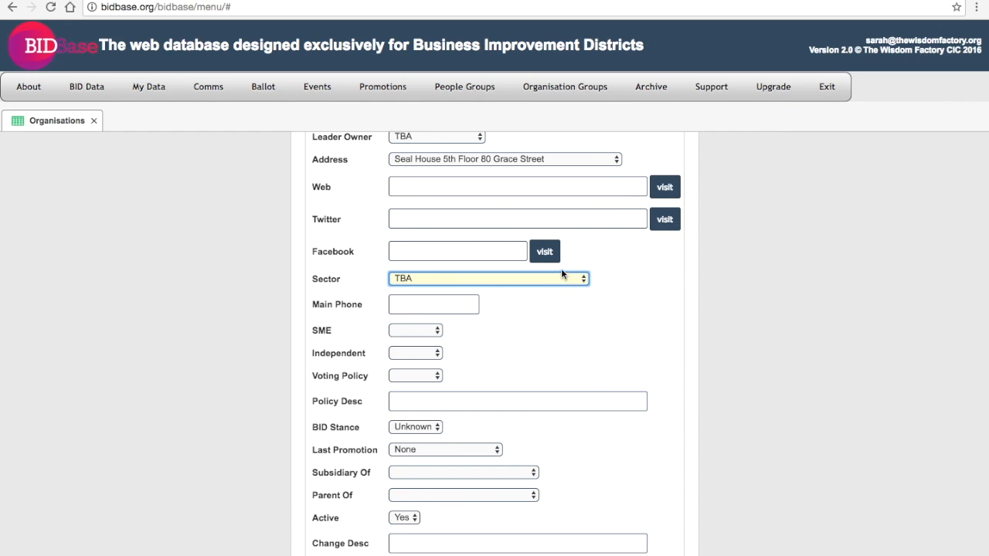
{"action": "left_click", "coordinate": [543, 280]}
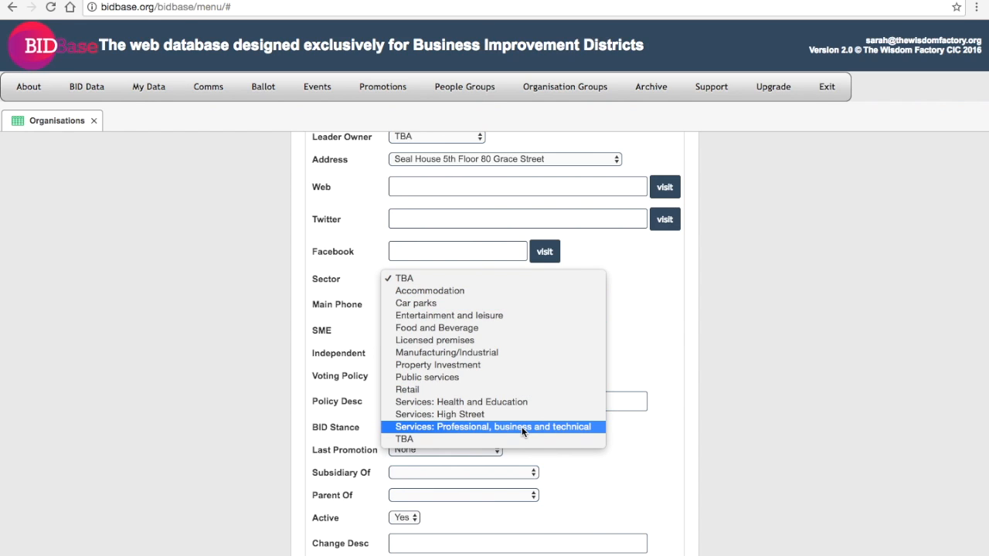
{"action": "left_click", "coordinate": [455, 427]}
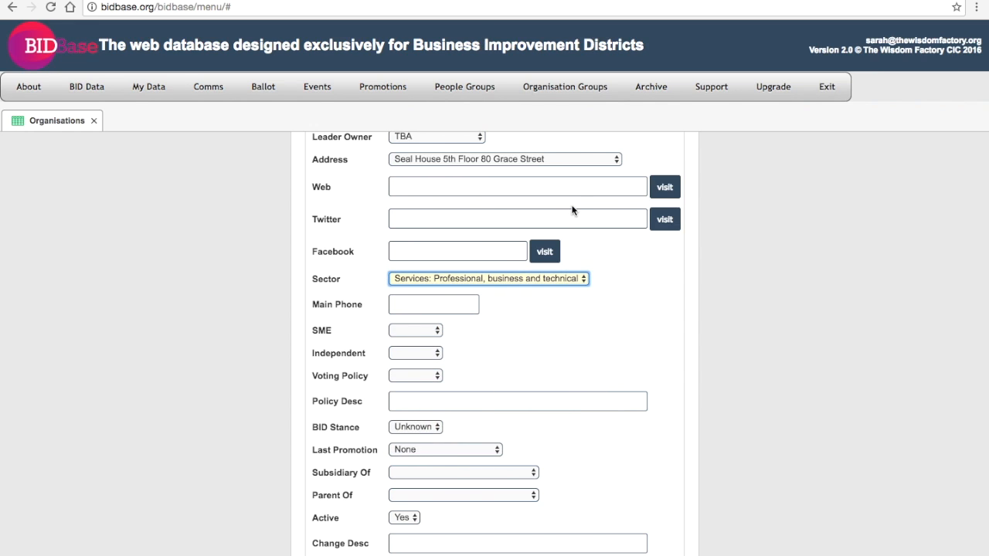
{"action": "mouse_move", "coordinate": [585, 96]}
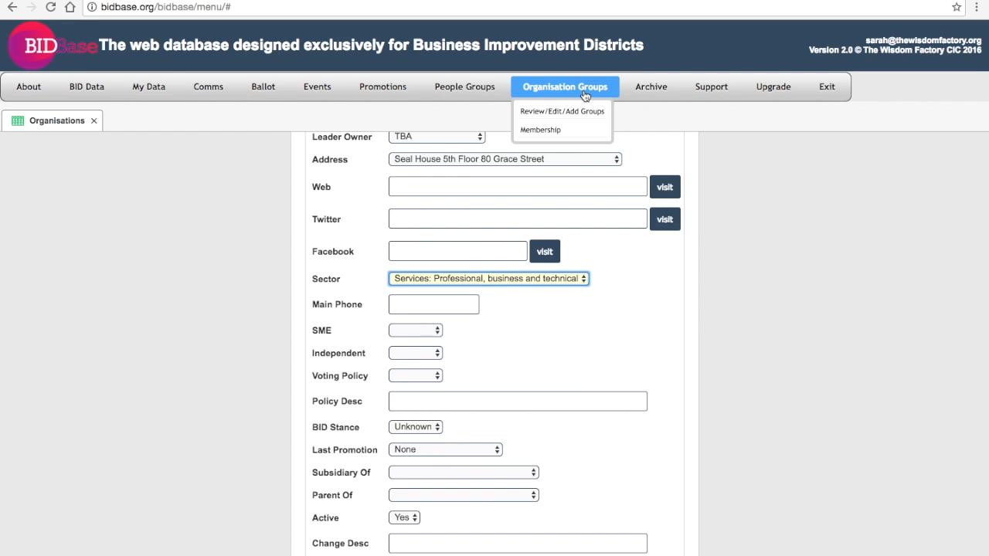
{"action": "left_click", "coordinate": [518, 284]}
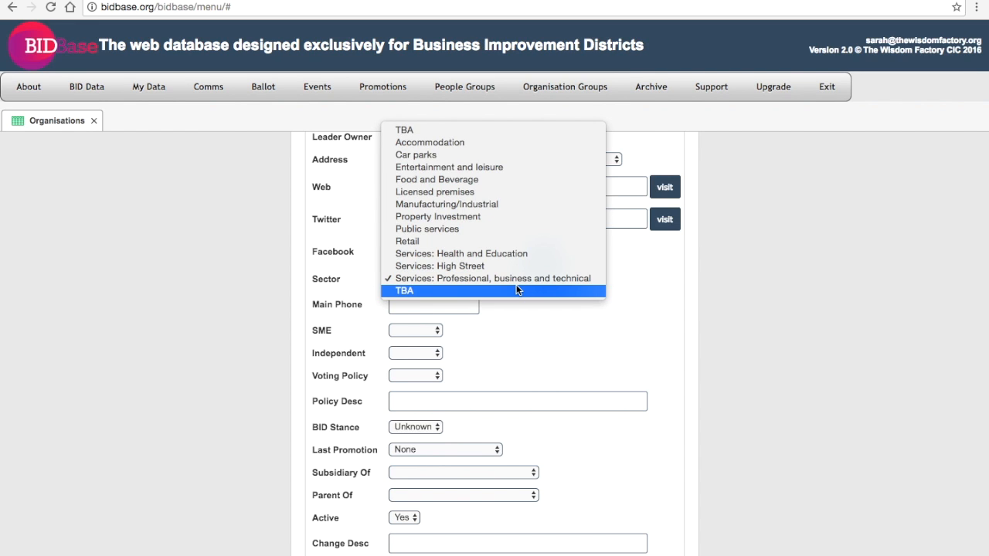
{"action": "left_click", "coordinate": [517, 278]}
{"action": "left_click", "coordinate": [433, 303]}
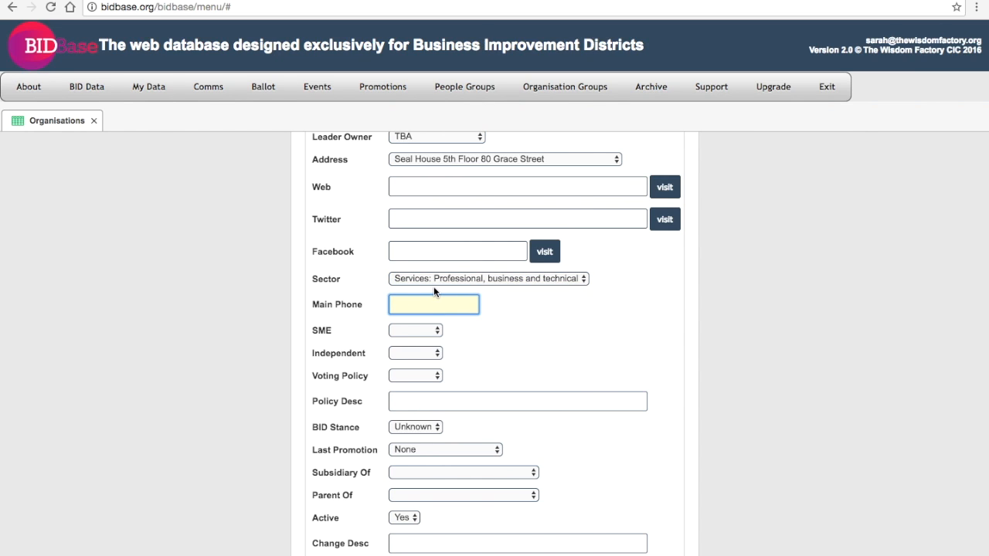
Step: Enter the organisation's main phone number
{"action": "left_click", "coordinate": [422, 330]}
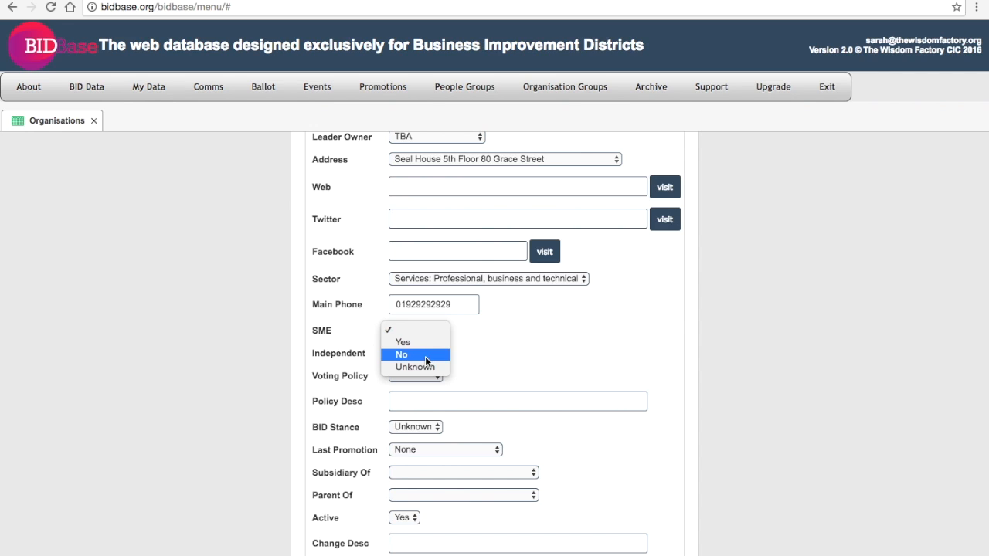
Step: Set SME to No, Independent to No and Voting Policy to Yes
{"action": "left_click", "coordinate": [425, 360]}
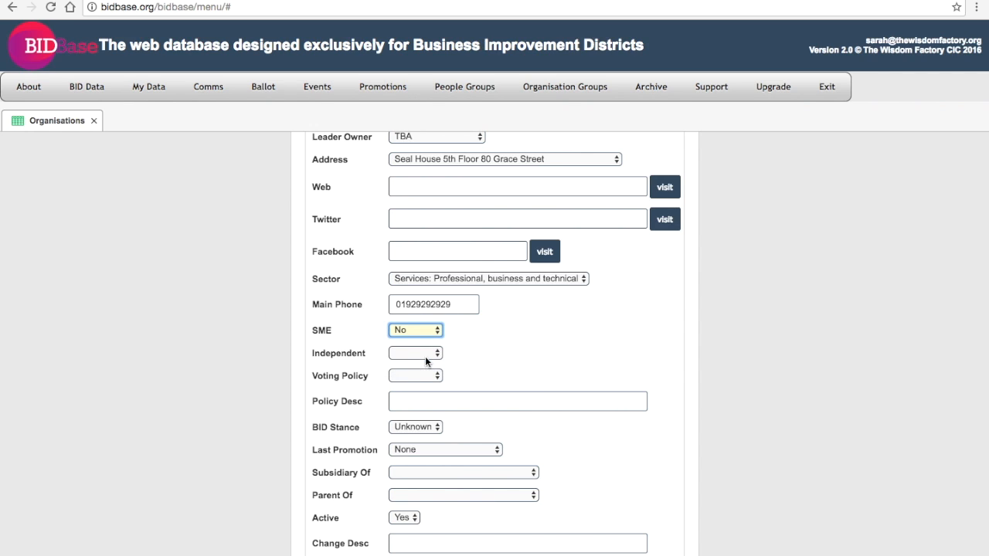
{"action": "left_click", "coordinate": [425, 354]}
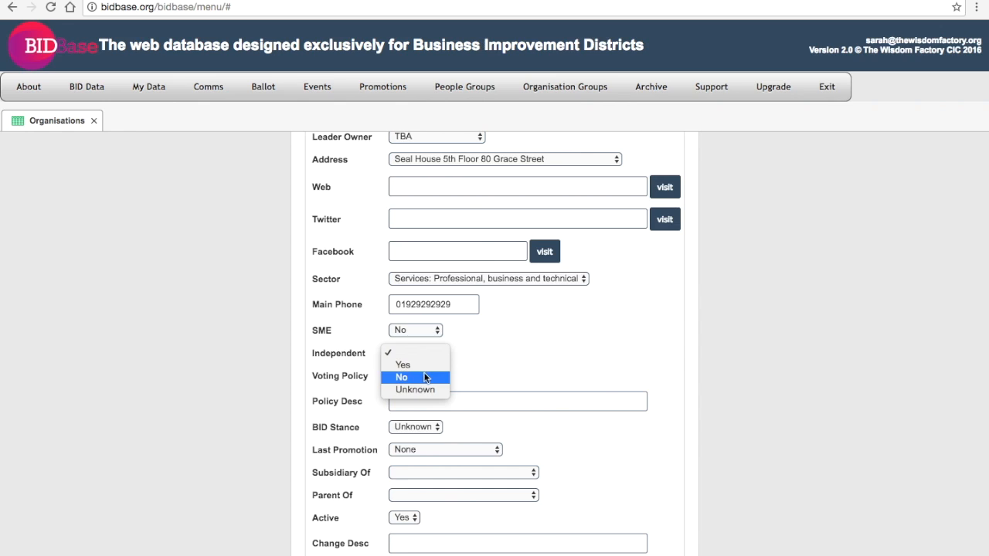
{"action": "left_click", "coordinate": [424, 379]}
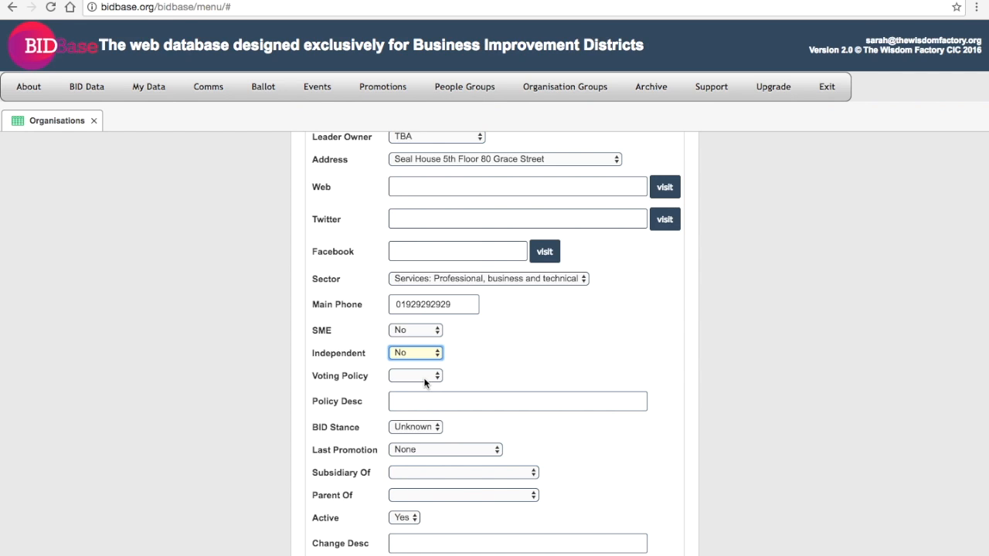
{"action": "left_click", "coordinate": [424, 376]}
{"action": "left_click", "coordinate": [425, 386]}
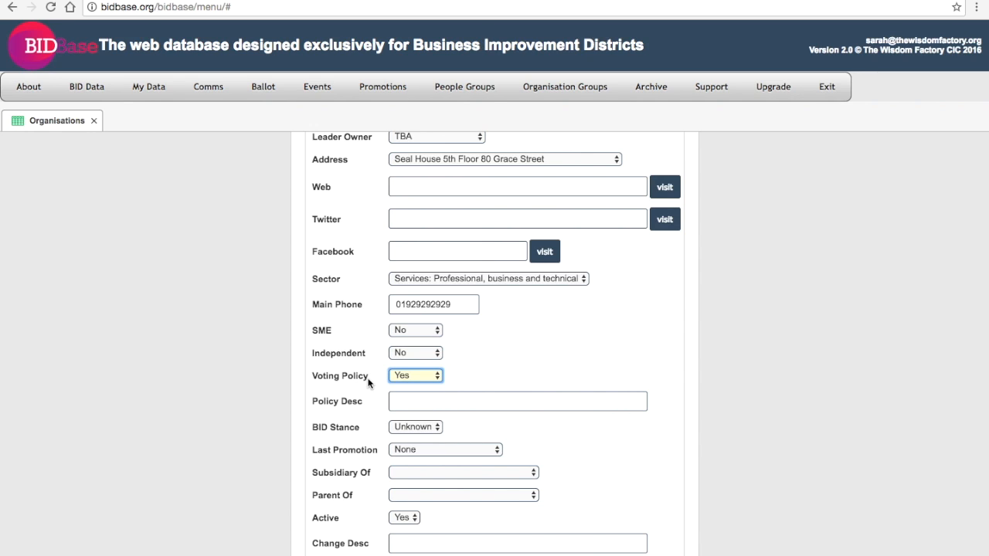
Step: Enter 'Always votes no' as the policy description, keeping Voting Policy at Yes
{"action": "left_click", "coordinate": [405, 397]}
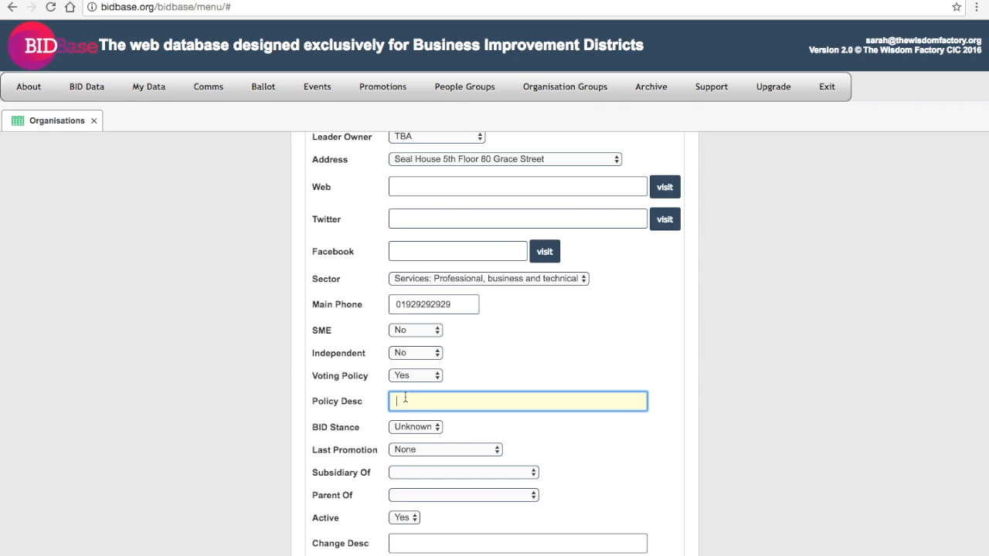
{"action": "type", "text": "Always votes no"}
{"action": "left_click", "coordinate": [400, 376]}
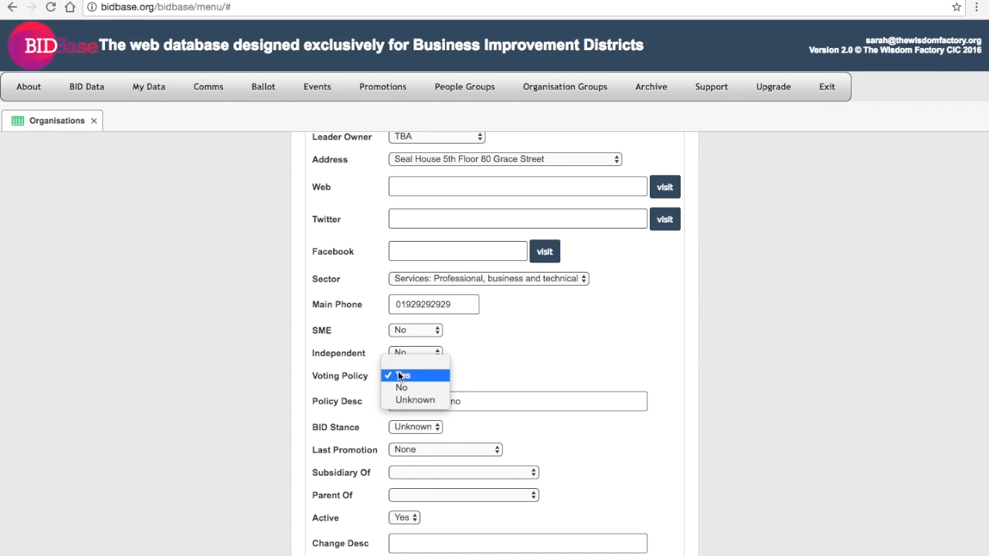
{"action": "left_click", "coordinate": [400, 376]}
{"action": "left_click", "coordinate": [400, 375]}
{"action": "left_click", "coordinate": [492, 371]}
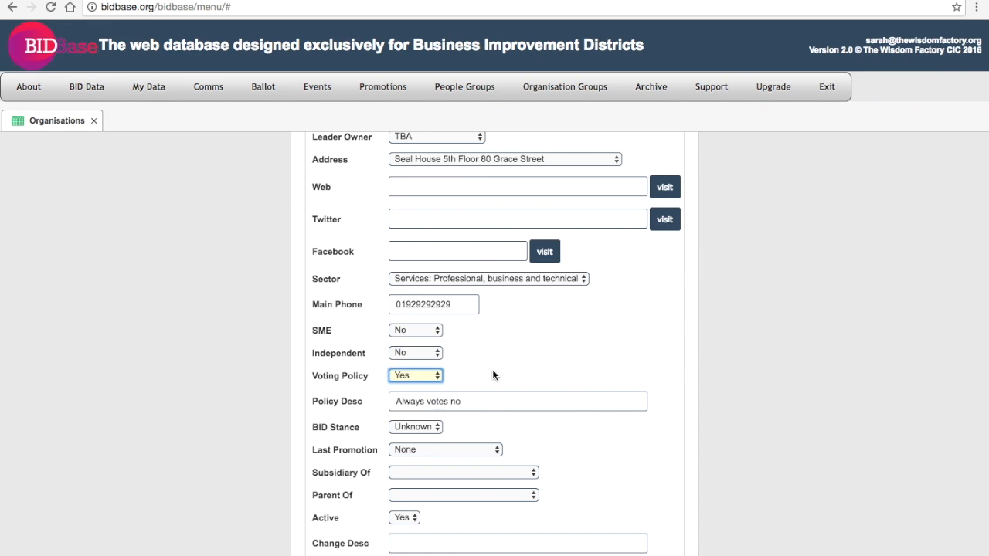
Step: Set BID Stance to Against, leaving Last Promotion None, Subsidiary/Parent Of blank and Active Yes
{"action": "left_click", "coordinate": [420, 428]}
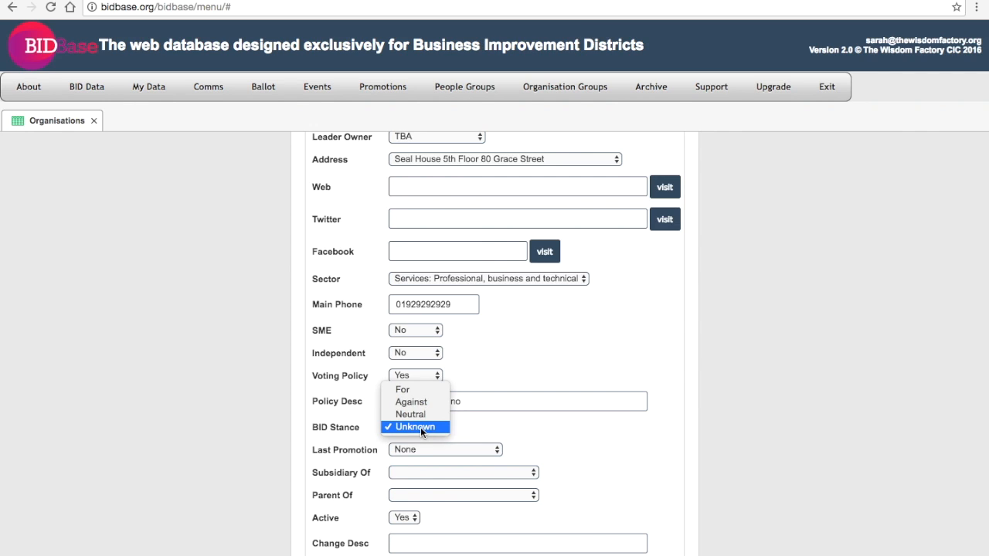
{"action": "left_click", "coordinate": [413, 402]}
{"action": "left_click", "coordinate": [422, 451]}
{"action": "left_click", "coordinate": [422, 451]}
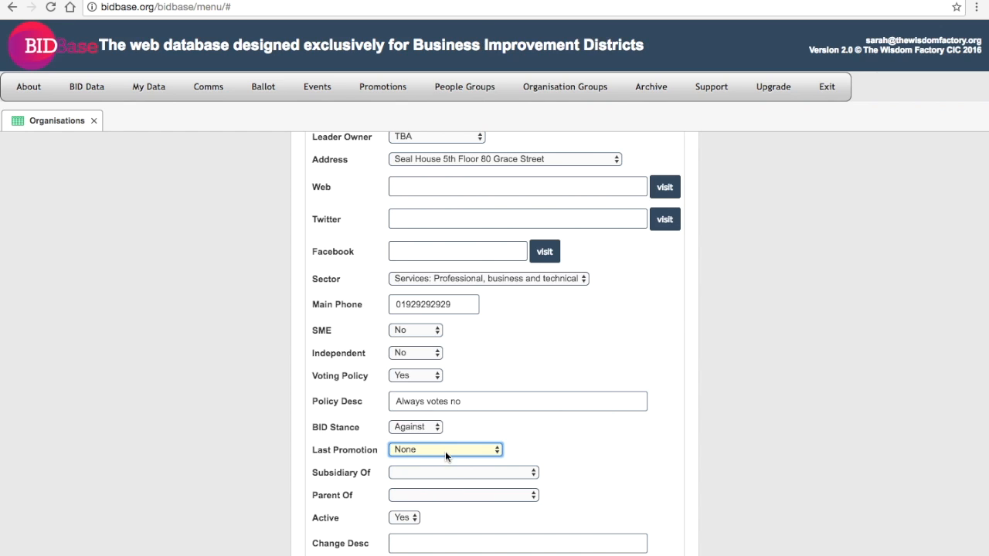
{"action": "left_click", "coordinate": [410, 476]}
{"action": "left_click", "coordinate": [410, 475]}
{"action": "left_click", "coordinate": [412, 495]}
{"action": "left_click", "coordinate": [412, 495]}
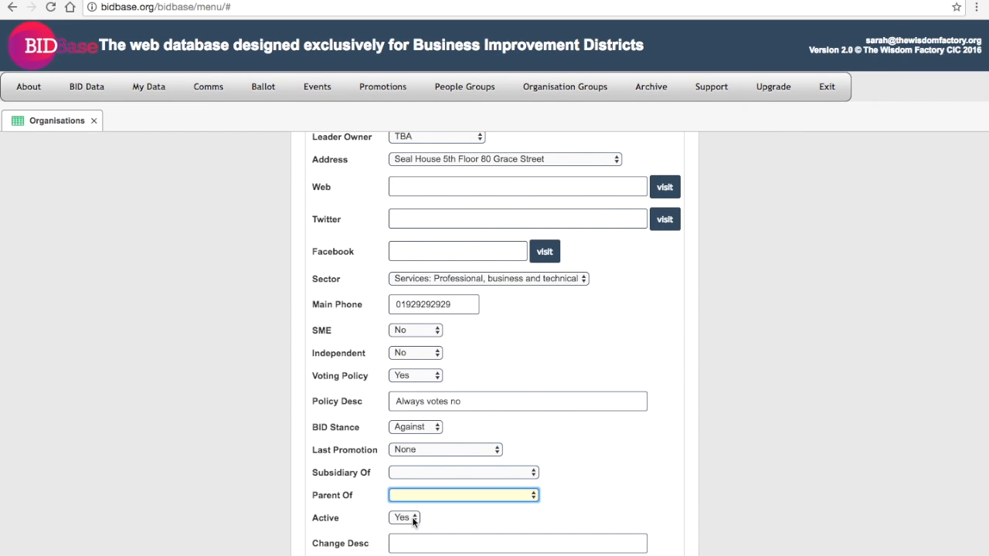
{"action": "left_click", "coordinate": [412, 520]}
{"action": "left_click", "coordinate": [412, 519]}
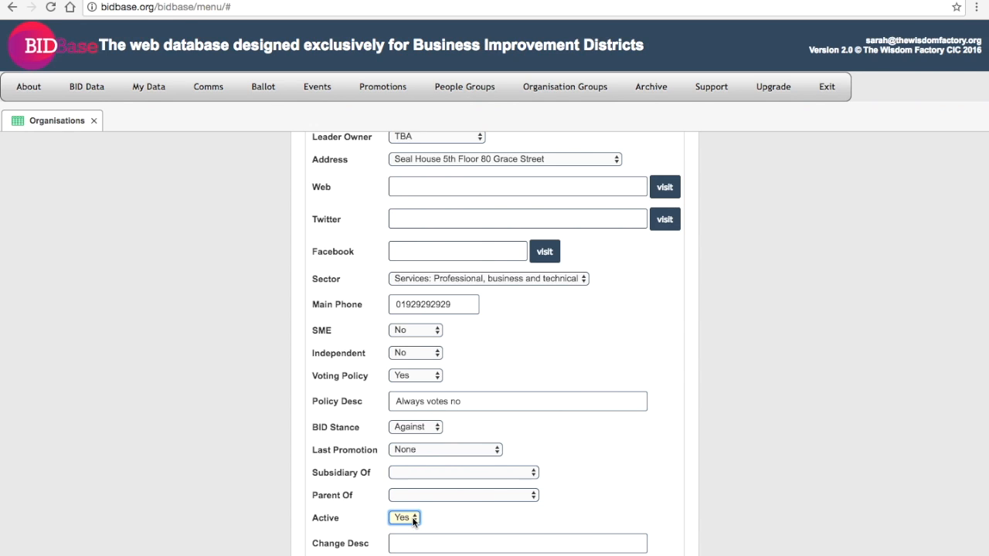
{"action": "left_click", "coordinate": [405, 541]}
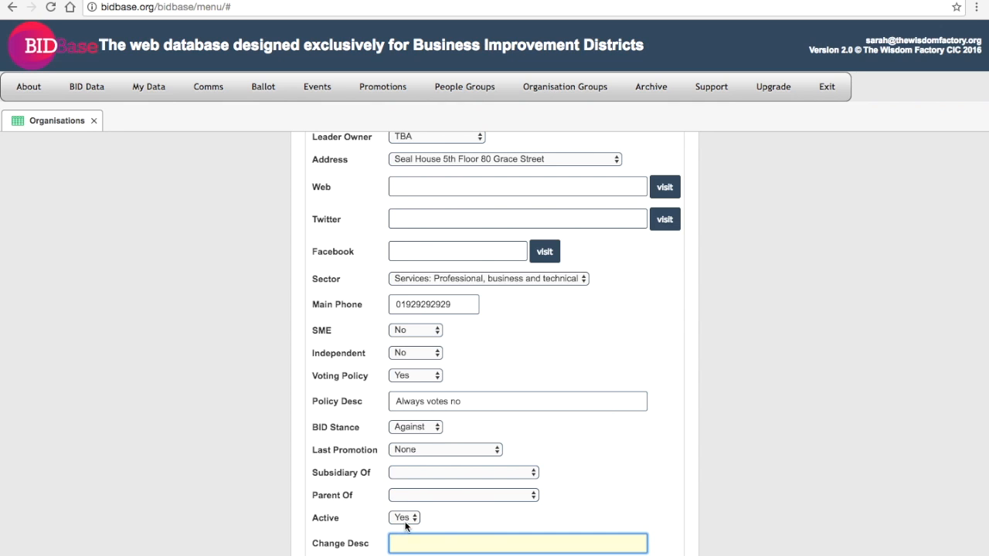
Step: Return to the top of the form, highlight 'SM Marketing UK Ltd' and open the My Data menu
{"action": "scroll", "coordinate": [661, 429], "scroll_direction": "up", "scroll_amount": 1}
{"action": "scroll", "coordinate": [661, 427], "scroll_direction": "up", "scroll_amount": 1}
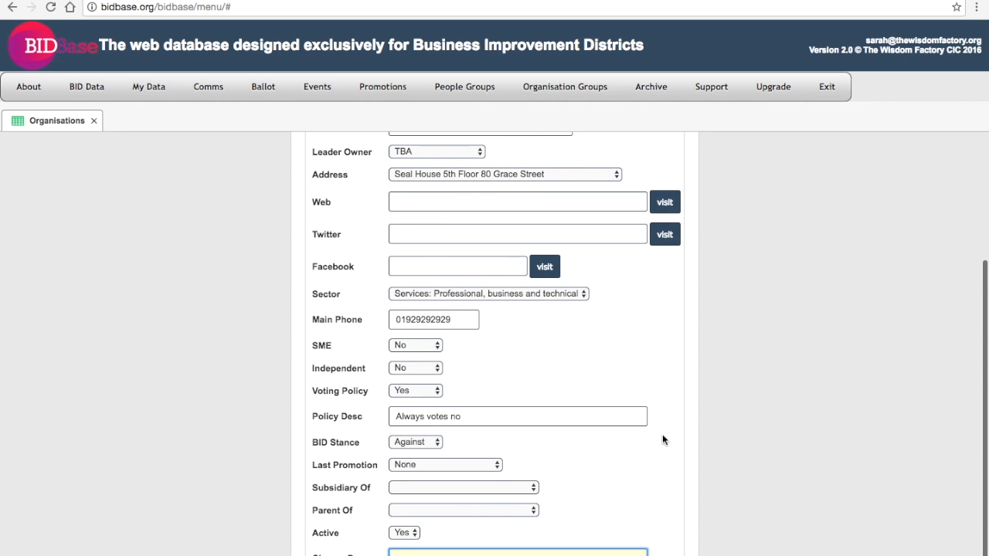
{"action": "right_click", "coordinate": [662, 435]}
{"action": "left_click", "coordinate": [659, 382]}
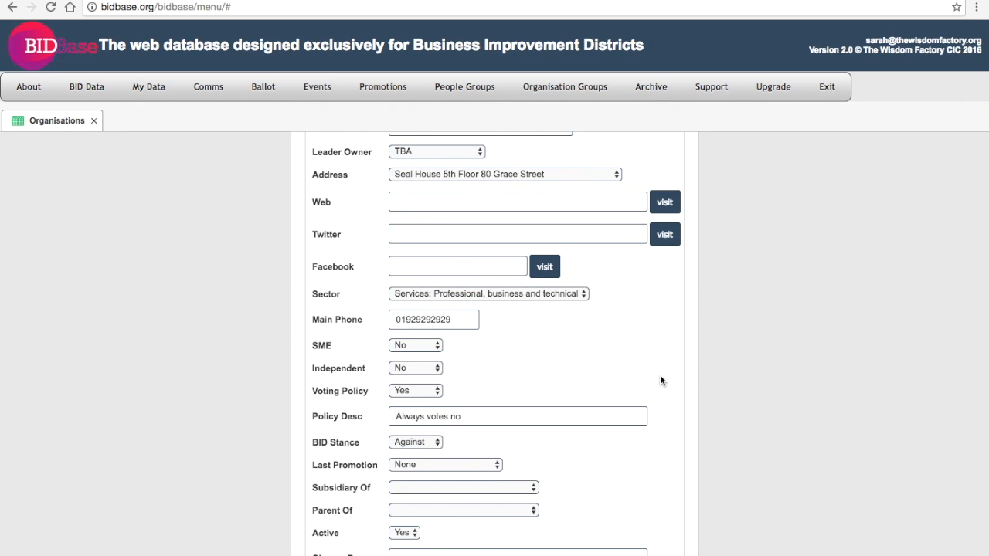
{"action": "scroll", "coordinate": [660, 375], "scroll_direction": "up", "scroll_amount": 5}
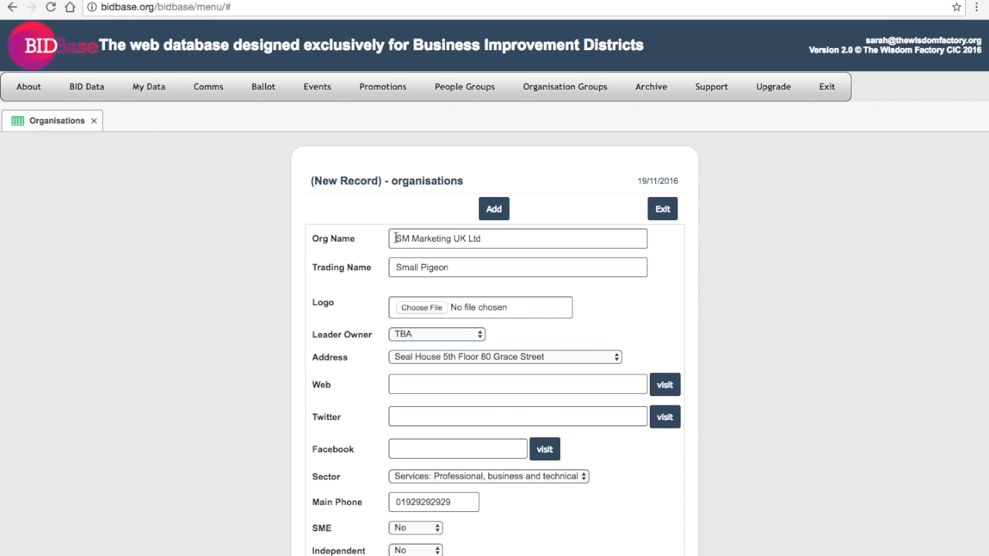
{"action": "left_click_drag", "start_coordinate": [395, 238], "coordinate": [498, 242]}
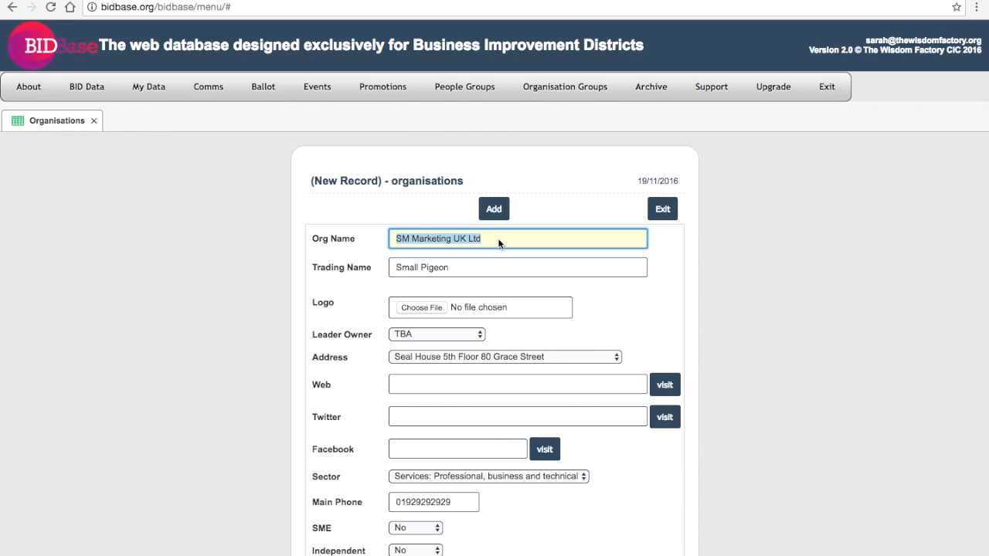
{"action": "mouse_move", "coordinate": [274, 91]}
{"action": "left_click", "coordinate": [158, 90]}
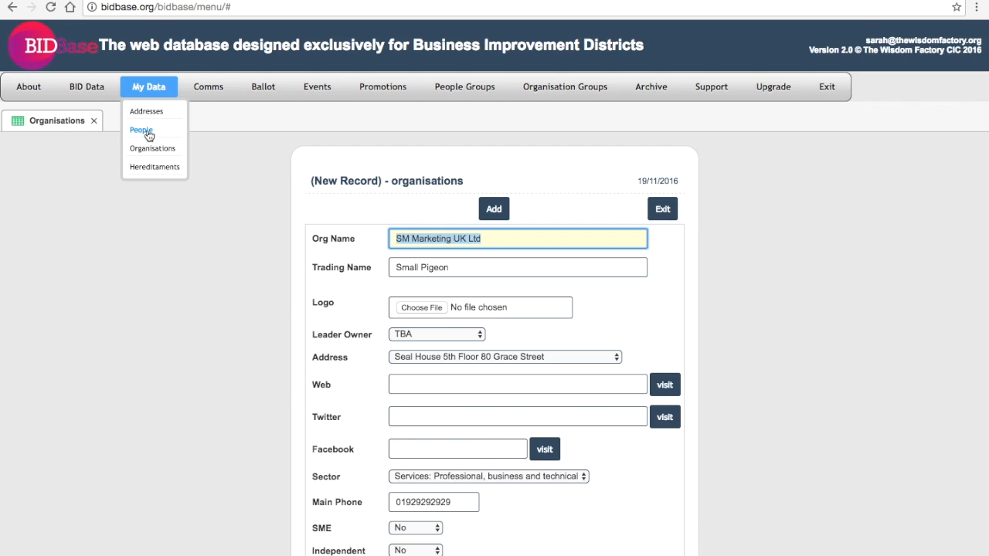
Step: Close the data areas list and add the SM Marketing UK Ltd organisation record, clearing the form
{"action": "left_click", "coordinate": [261, 217]}
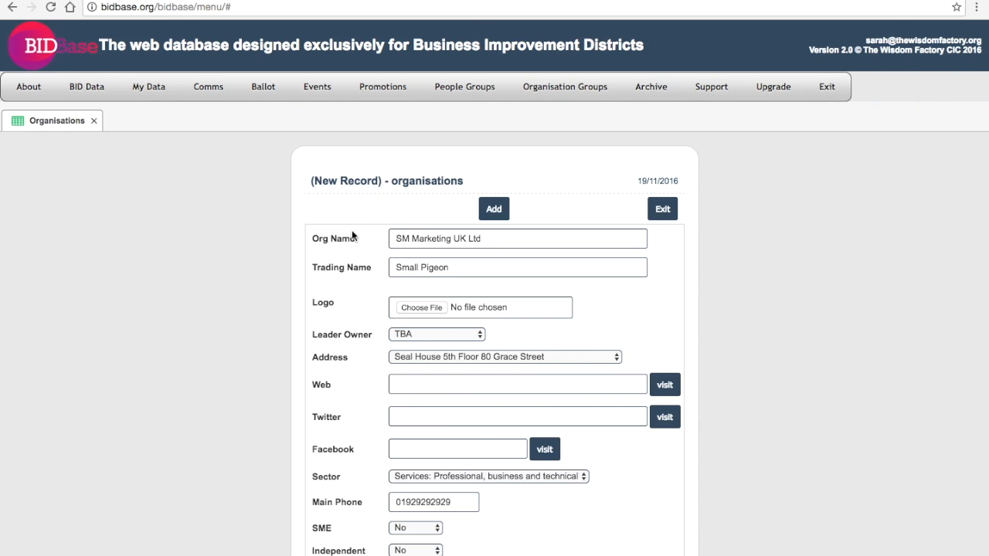
{"action": "left_click", "coordinate": [493, 210]}
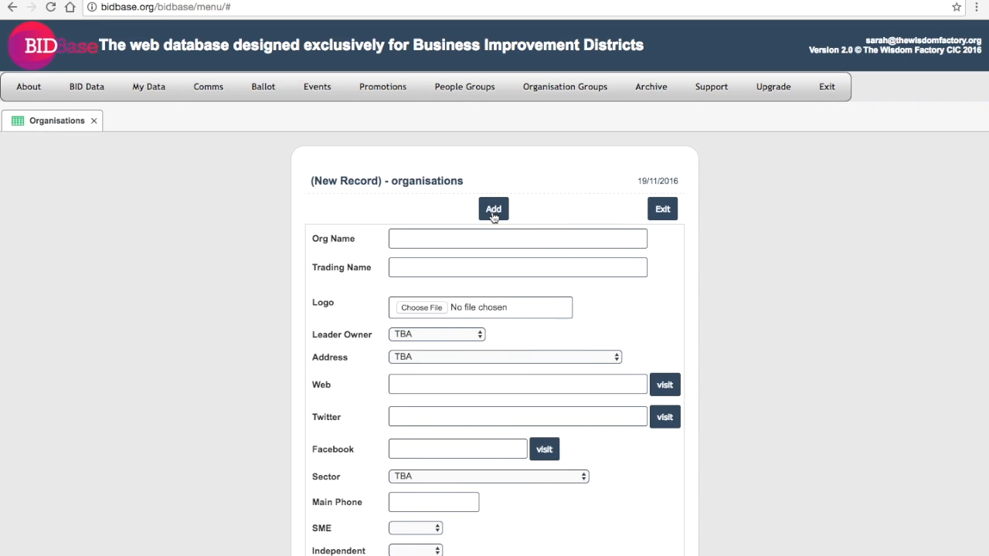